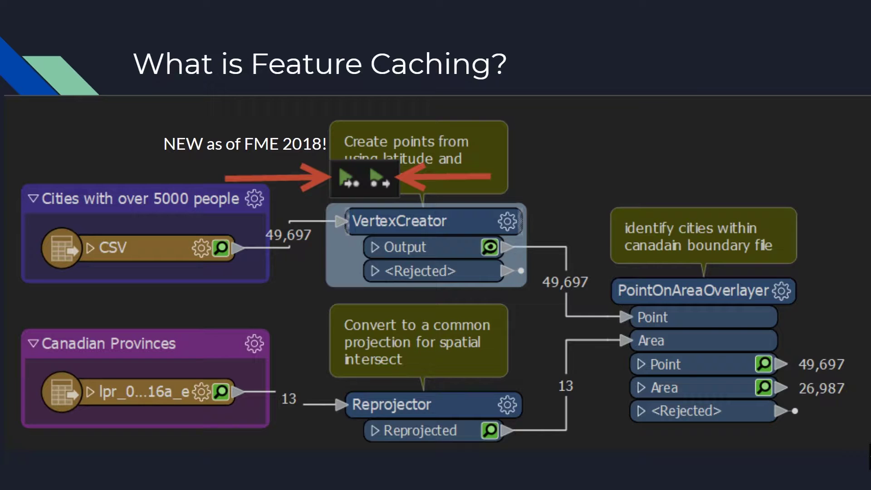
Advance to the 'Feature Caching before FME 2018 release' slide
key(Right)
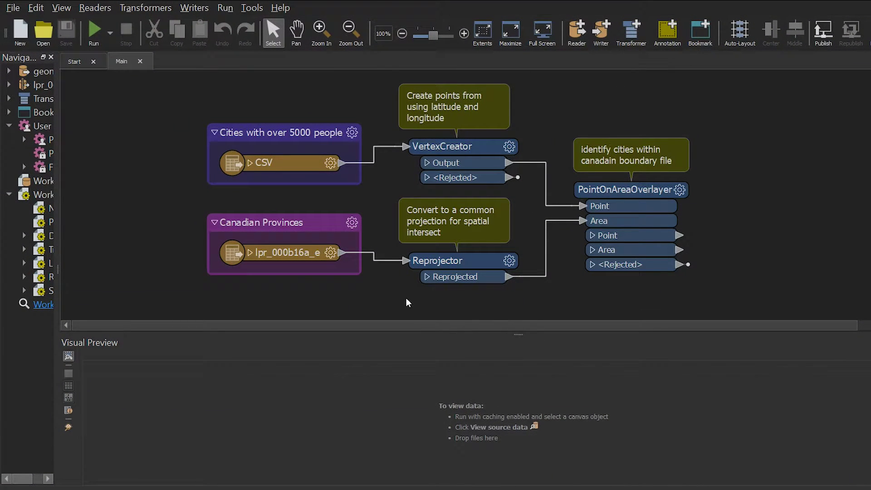
Choose Enable Feature Caching from the Run button's dropdown for the cities workspace
click(298, 165)
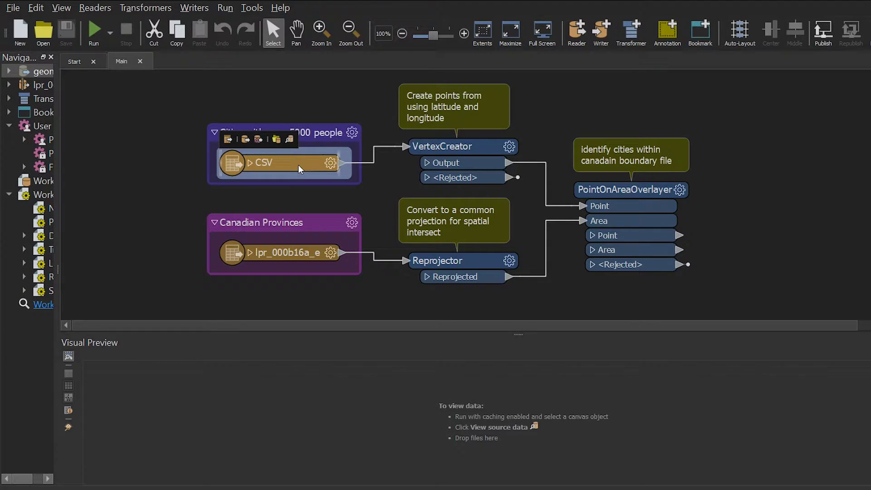
click(290, 227)
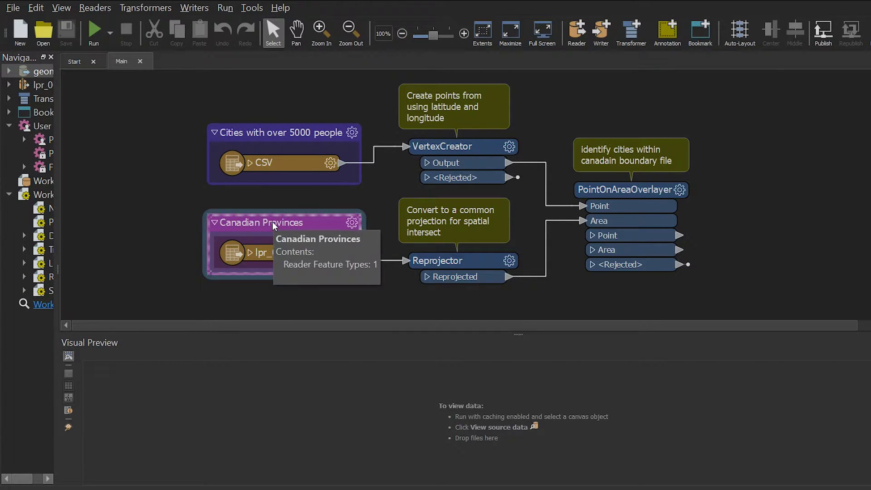
click(303, 209)
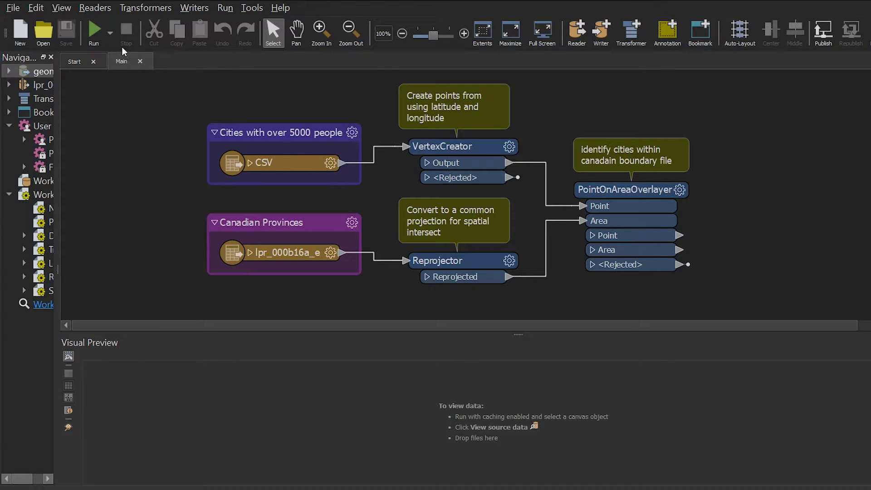
click(113, 34)
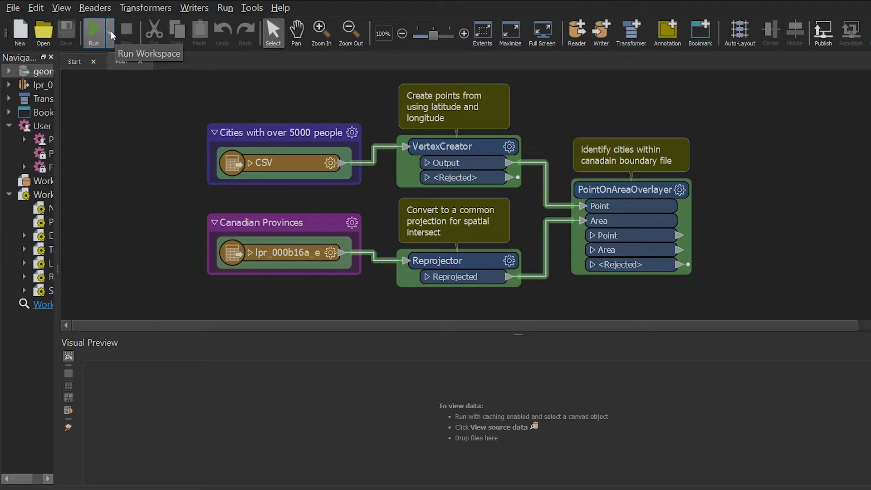
click(111, 31)
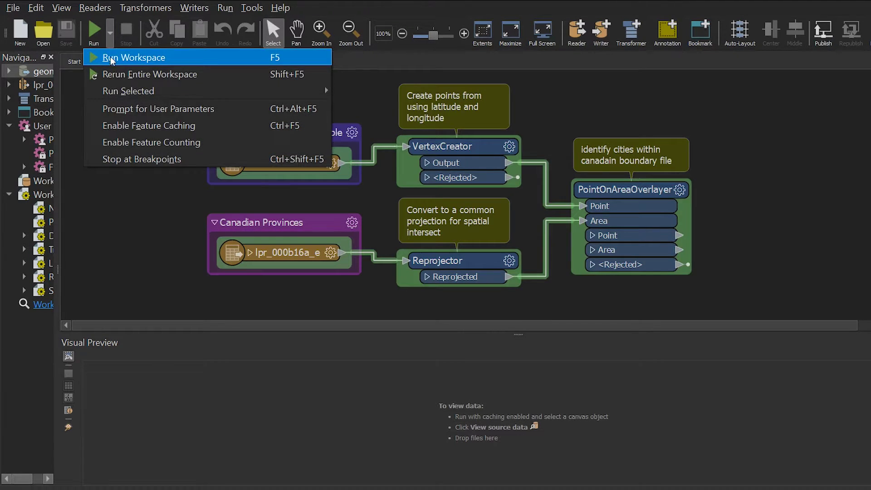
click(117, 126)
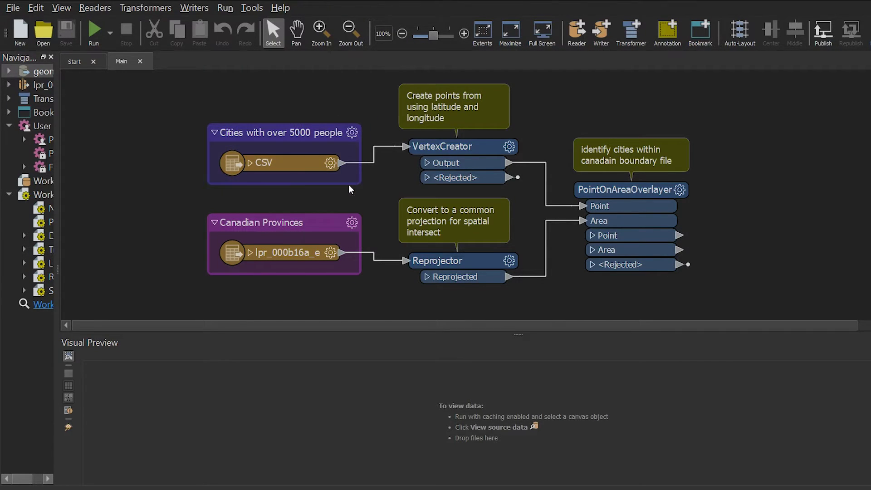
Run the workspace to VertexCreator, caching its 49,697 city points for Visual Preview
click(310, 162)
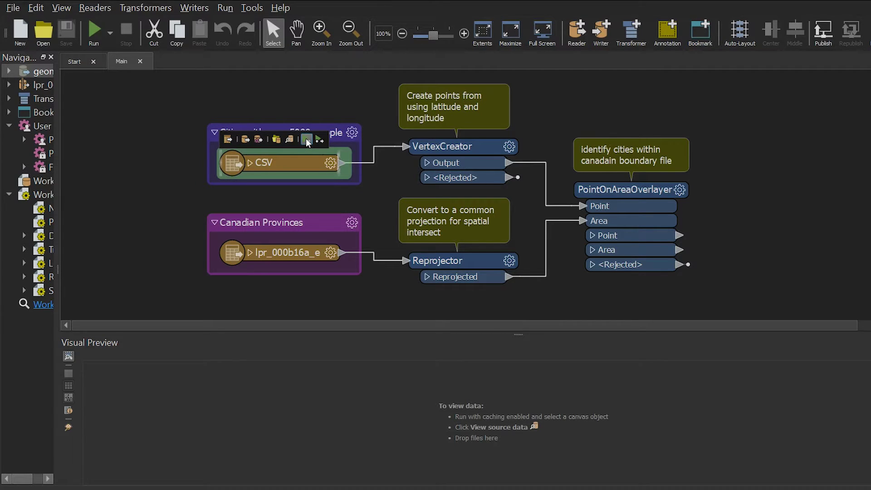
click(437, 147)
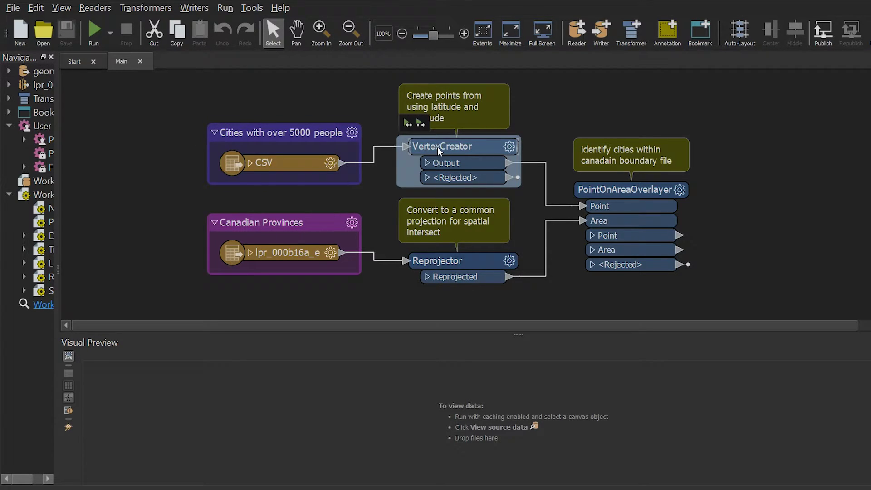
click(408, 126)
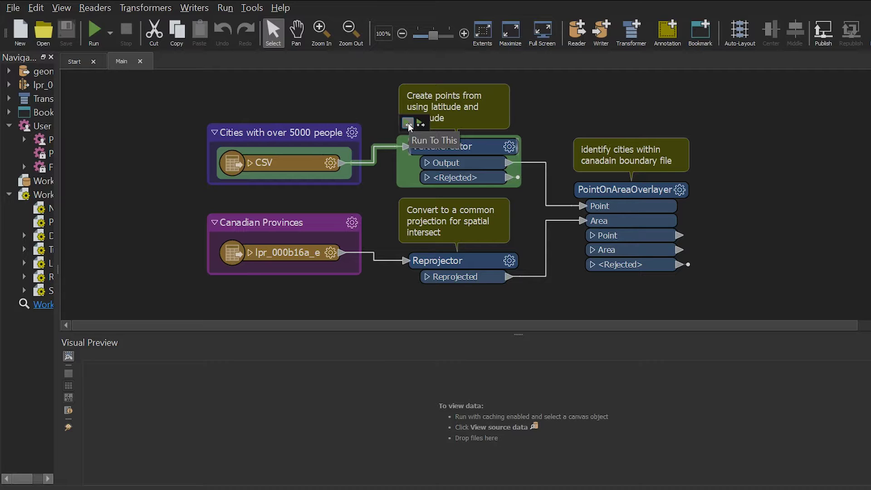
click(408, 124)
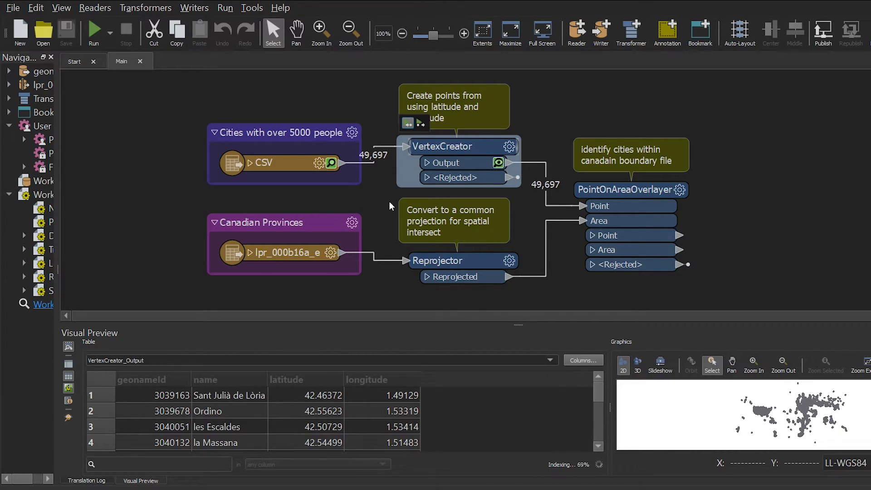
Partially run the remaining transformers, accepting the warning, and enlarge the Visual Preview pane
click(421, 123)
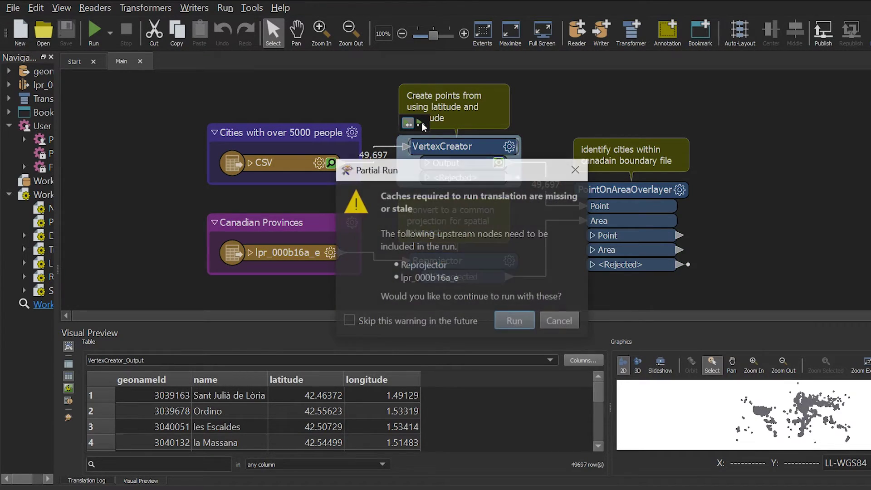
click(513, 321)
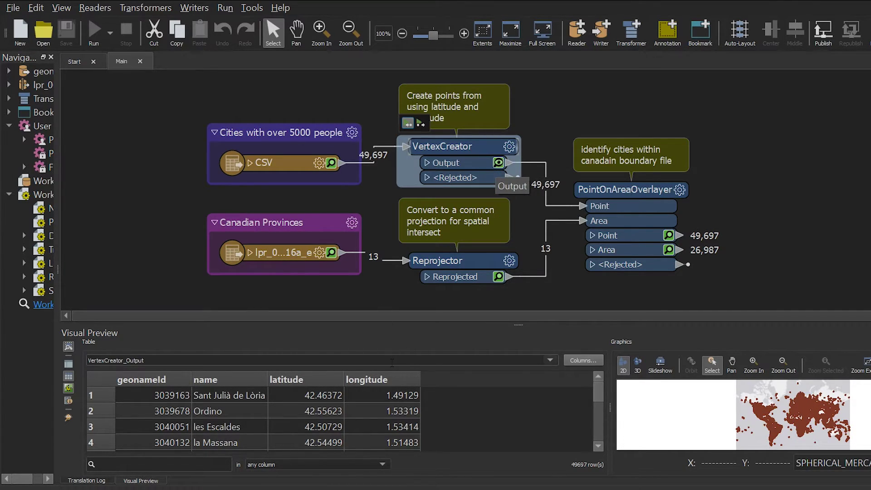
drag(519, 324, 518, 291)
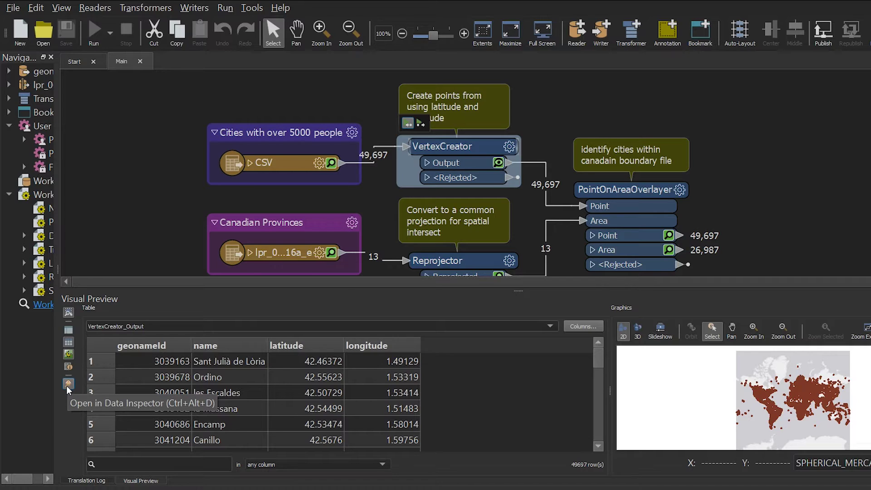
Set PointOnAreaOverlayer's Group By to fme_feature_type
drag(519, 290, 519, 317)
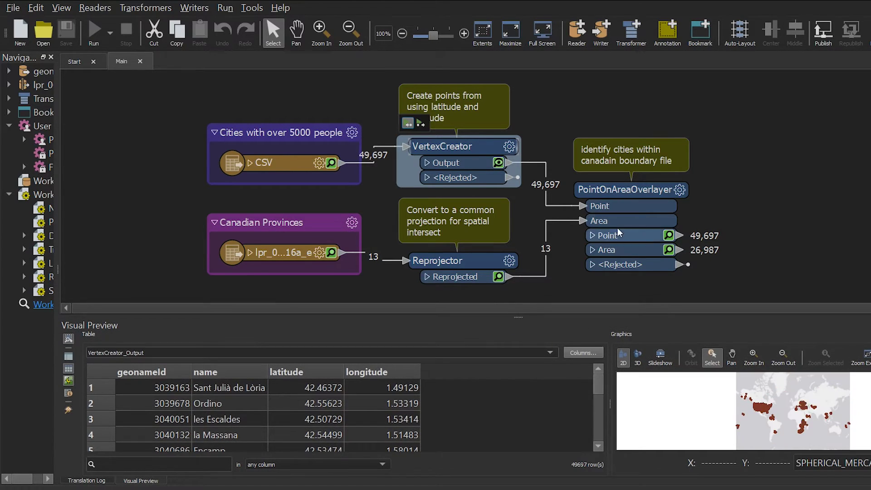
double_click(620, 232)
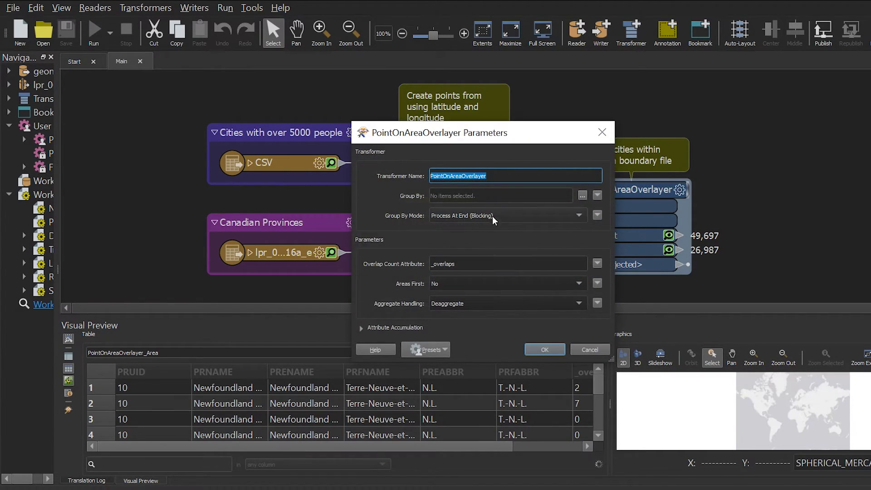
click(582, 195)
click(390, 195)
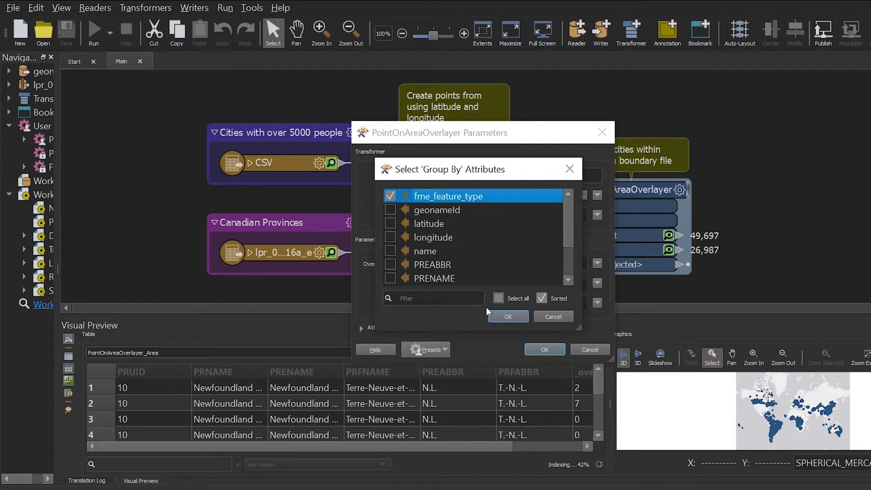
click(507, 317)
click(544, 349)
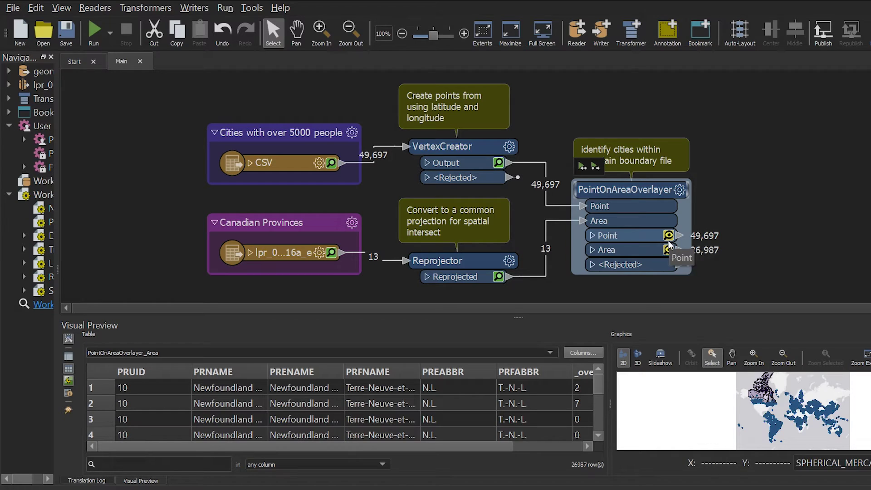
Remove the fme_feature_type Group By from PointOnAreaOverlayer
double_click(634, 207)
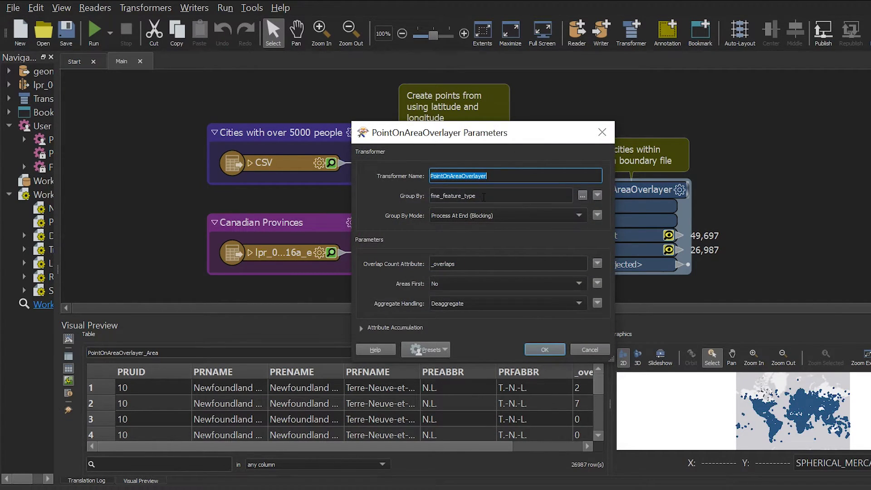
double_click(484, 197)
key(Delete)
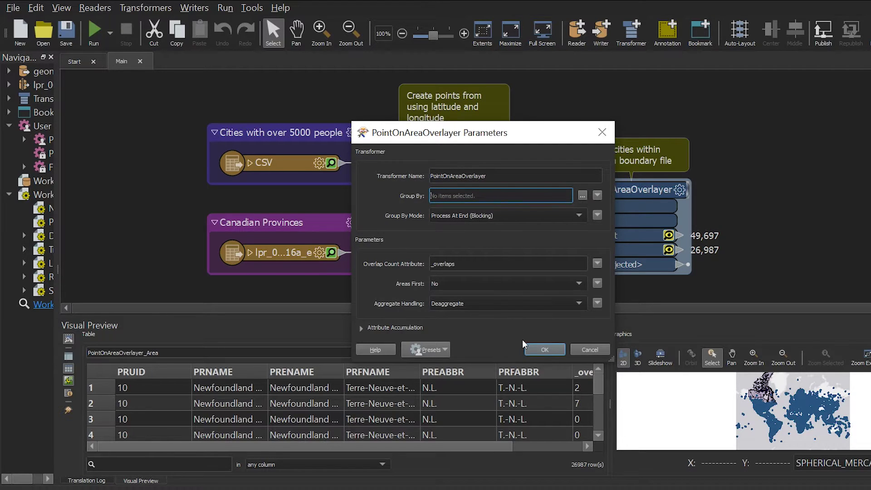
click(535, 350)
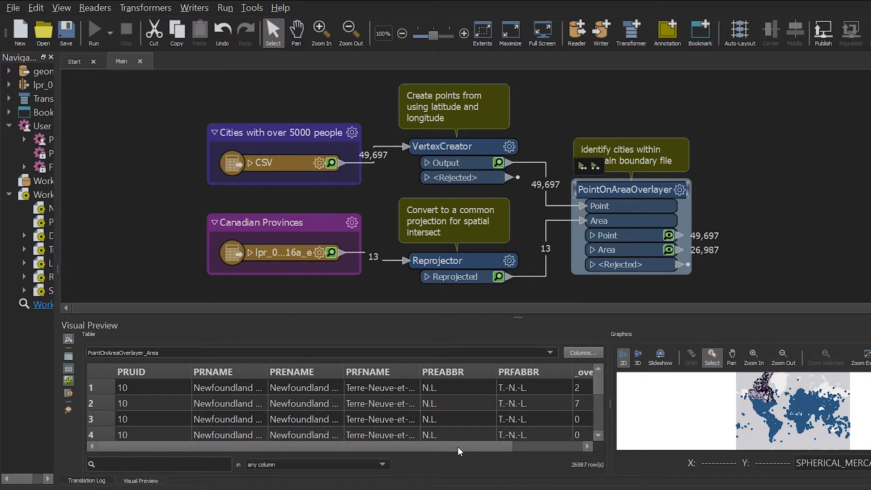
Review the Point output's _overlaps values in the preview, then deselect the transformer
click(668, 236)
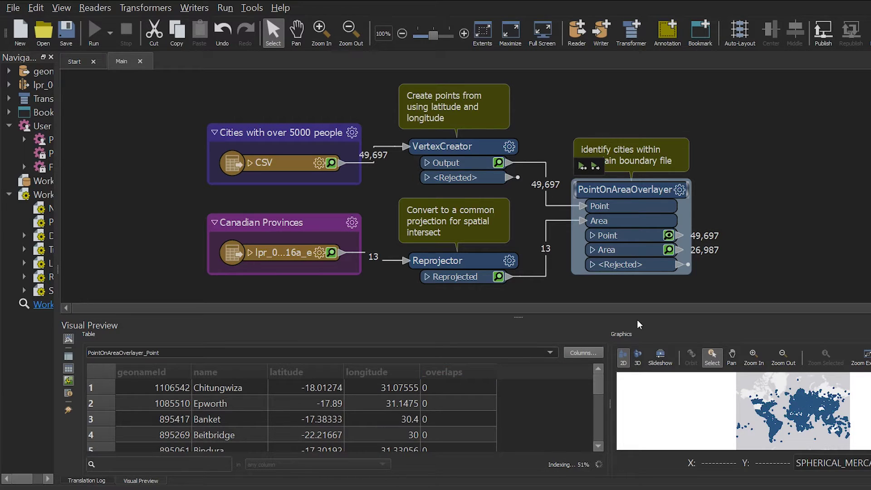
drag(602, 318, 604, 326)
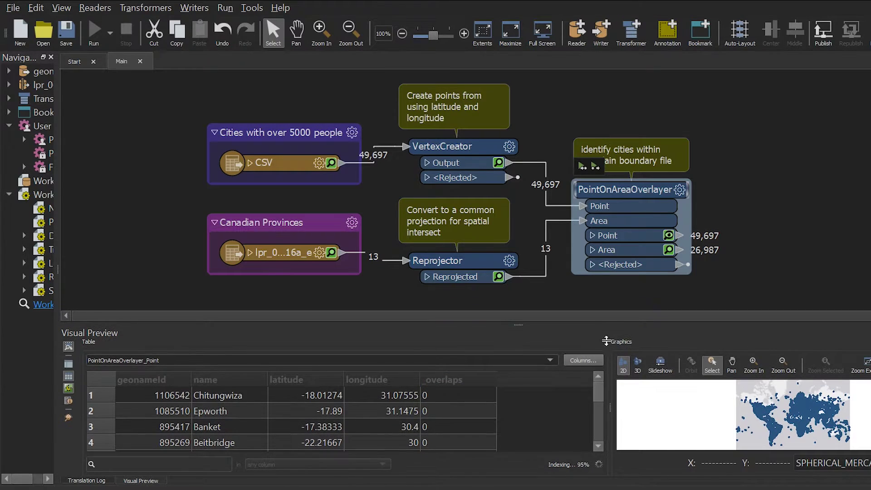
click(773, 219)
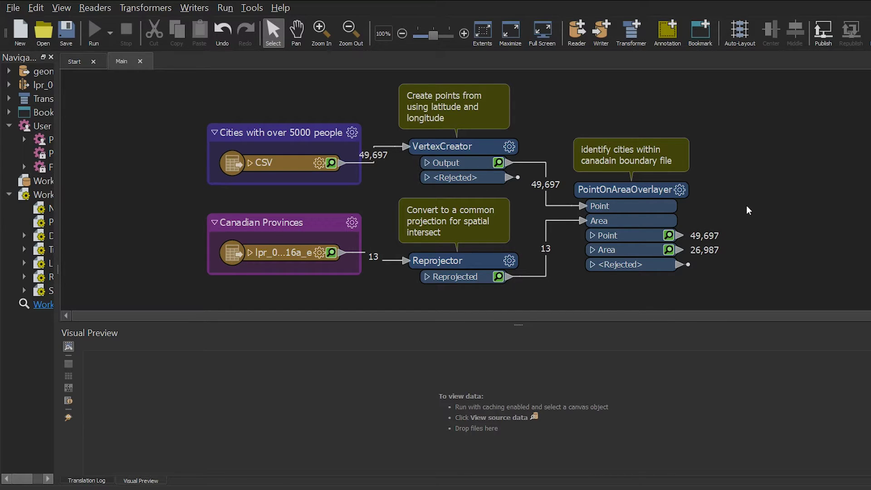
Add a Tester after PointOnAreaOverlayer that tests _overlaps = 1
text(tester)
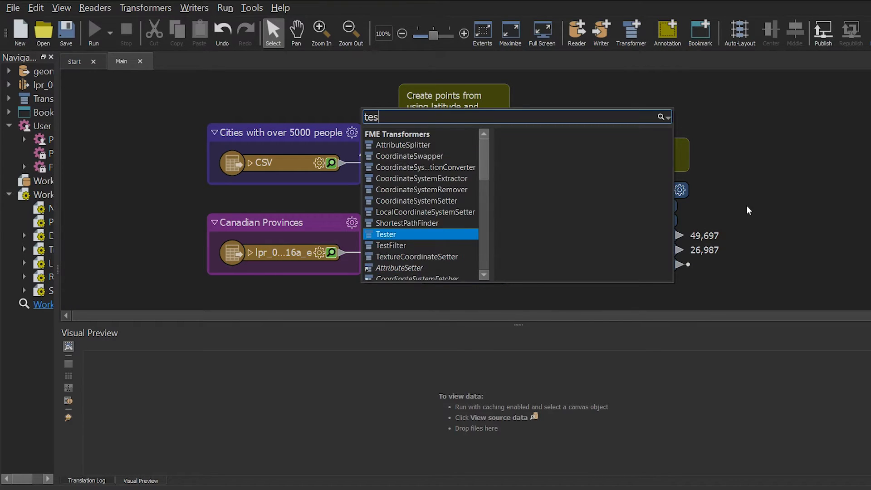
key(Return)
drag(785, 221, 754, 232)
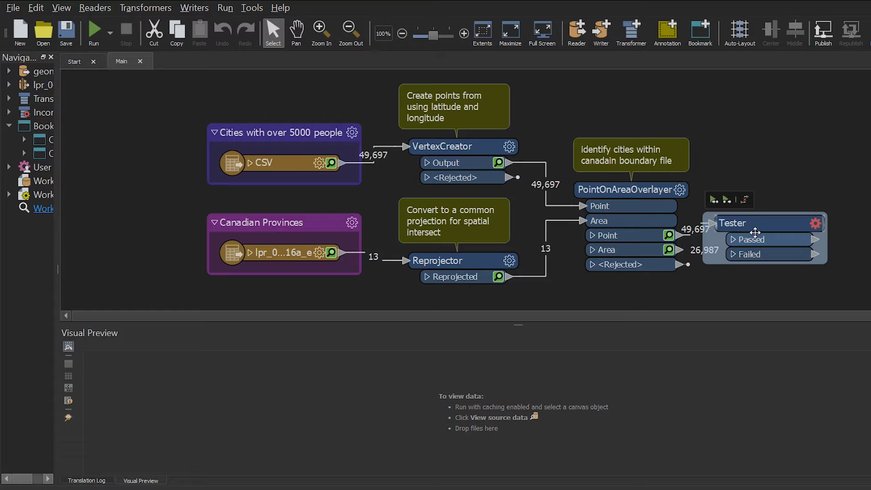
double_click(755, 232)
click(460, 245)
click(464, 243)
mouse_move(491, 255)
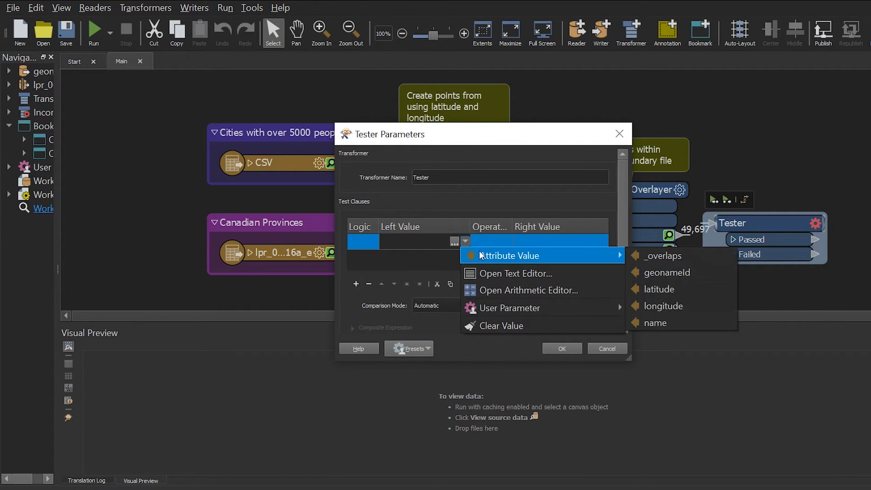
click(667, 256)
click(552, 244)
text(1)
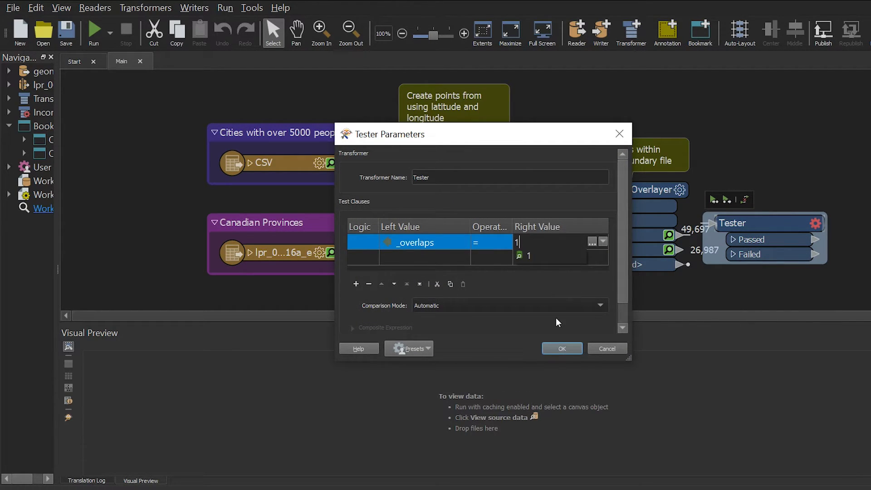
click(553, 348)
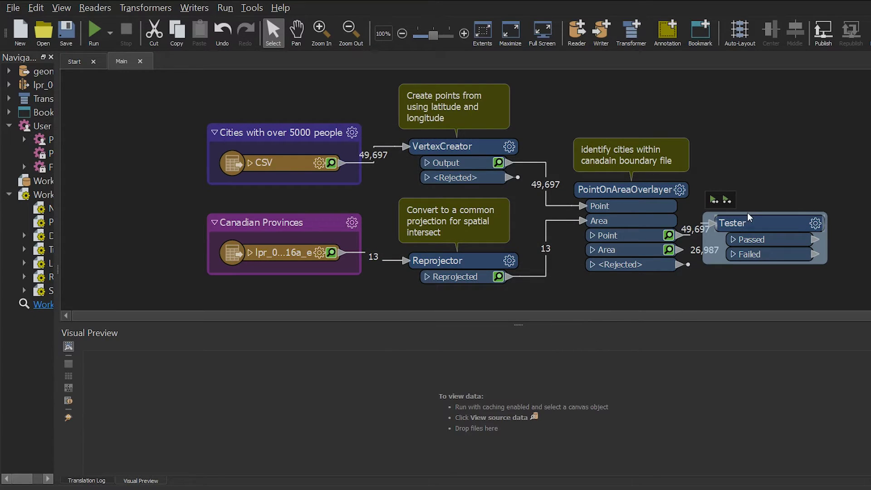
Run the workspace up to the Tester and check the Translation Log: 464 passed, 49,233 failed
click(717, 202)
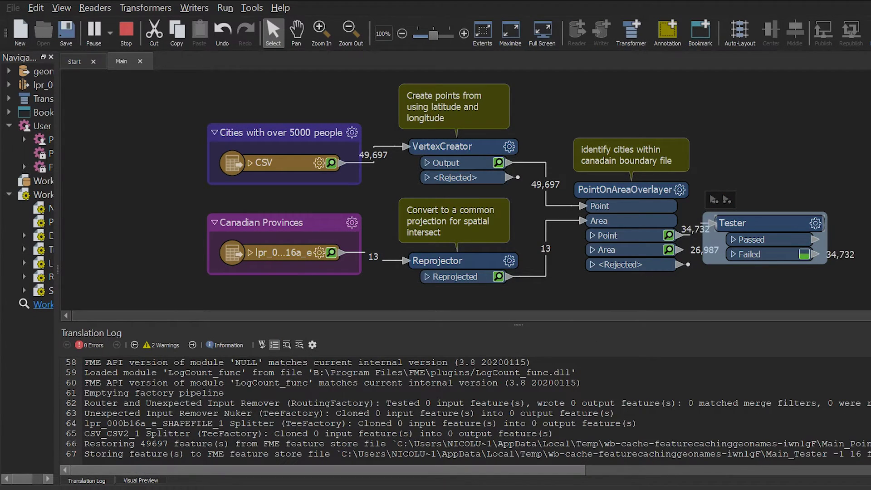
click(87, 480)
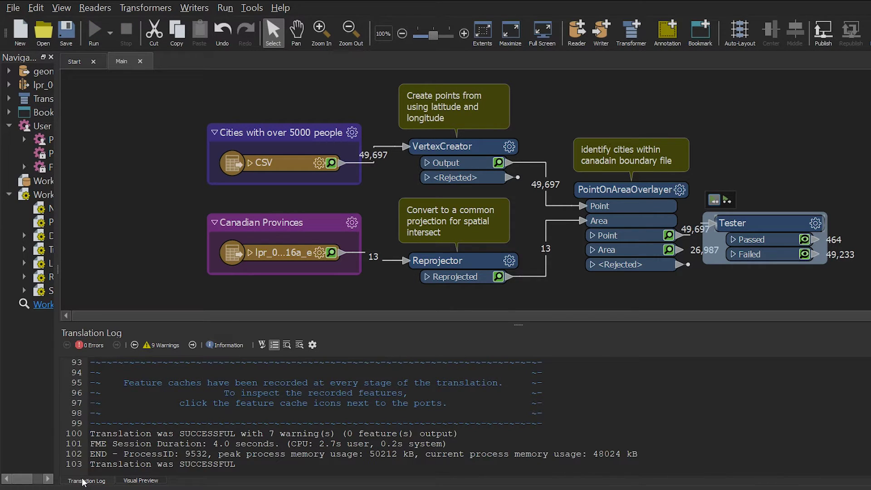
scroll(742, 320, right, 2)
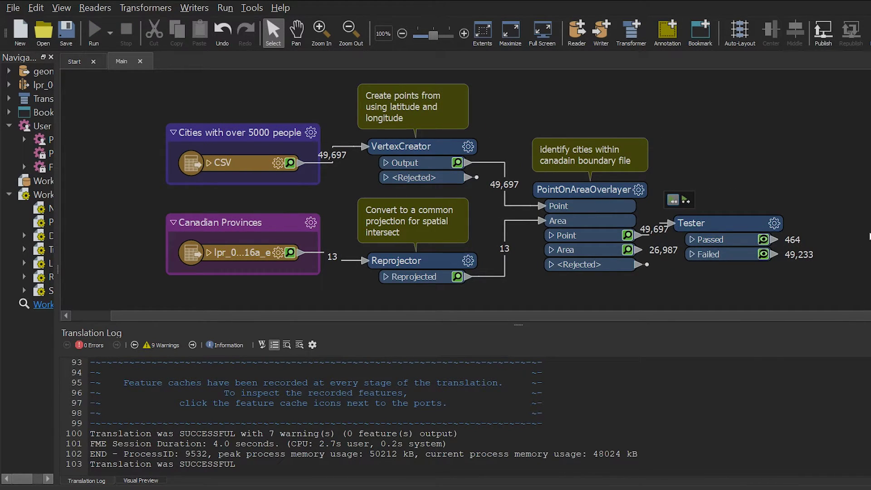
double_click(870, 237)
Add a Bufferer connected to the Tester's Passed output
text(bugf)
key(BackSpace)
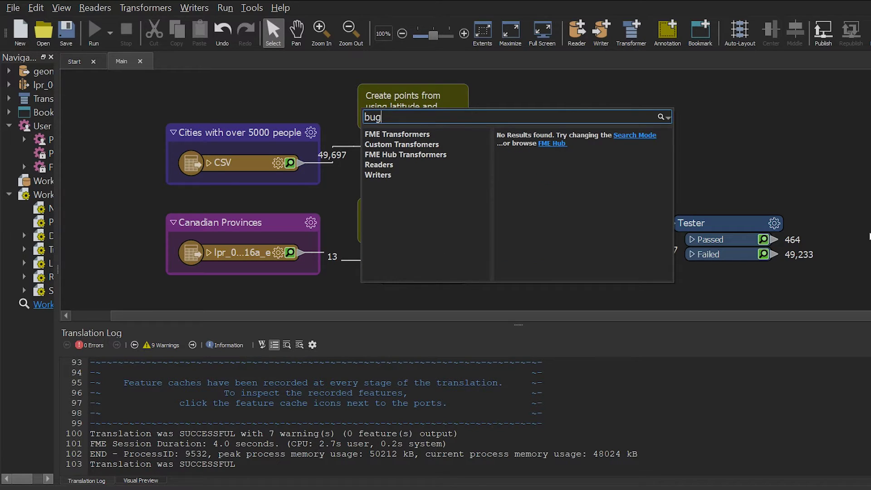
key(BackSpace)
text(ffer)
key(Return)
drag(830, 240, 821, 218)
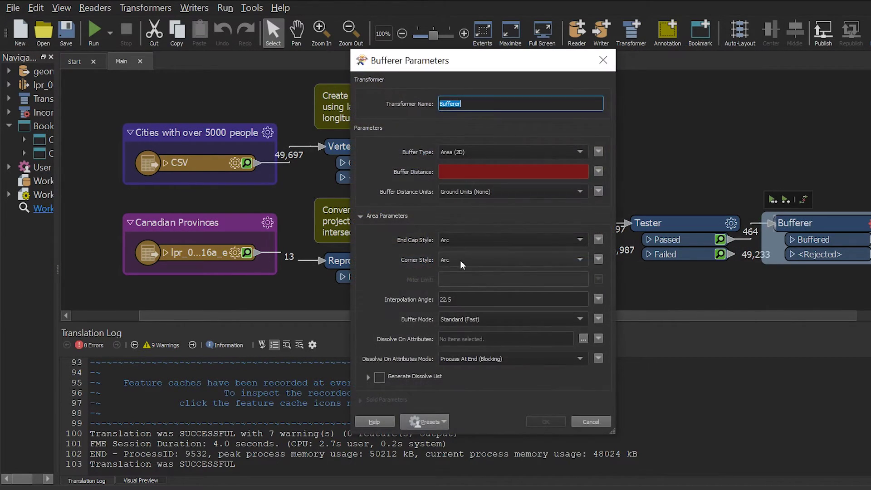
click(468, 171)
Set the Bufferer to Area (2D), 20 Kilometers distance, and run up to it
text(20)
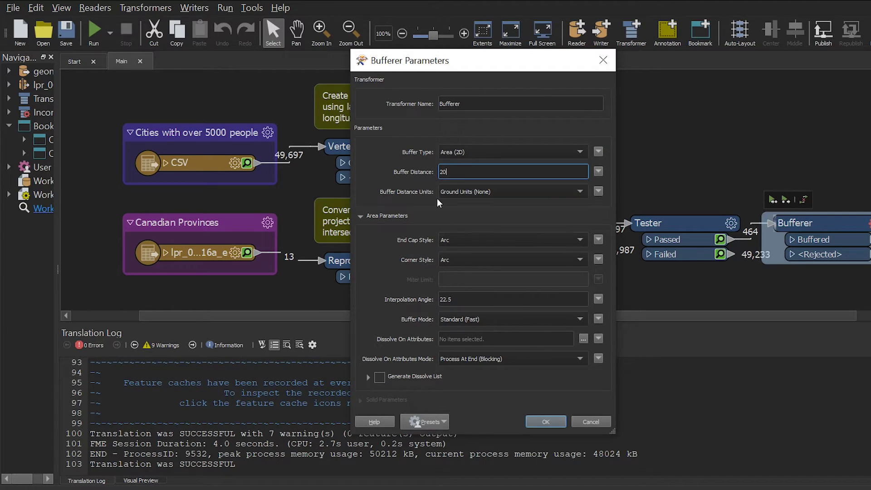
click(385, 217)
click(472, 154)
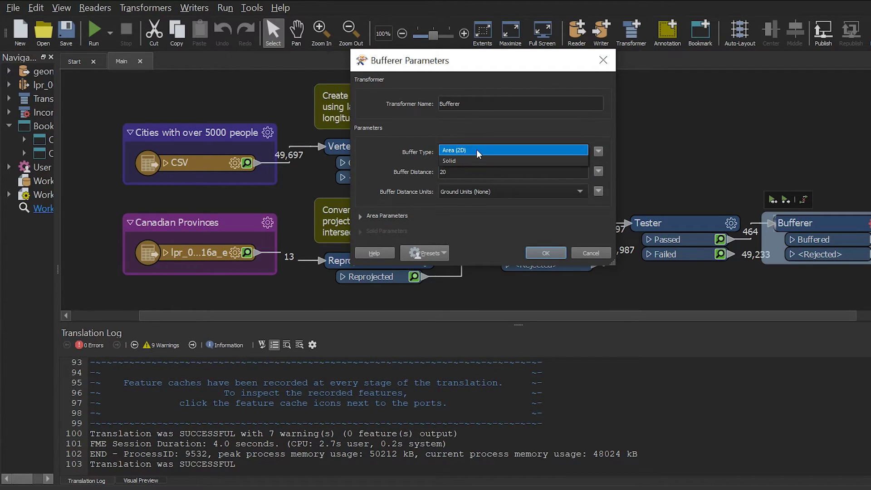
click(480, 152)
click(469, 189)
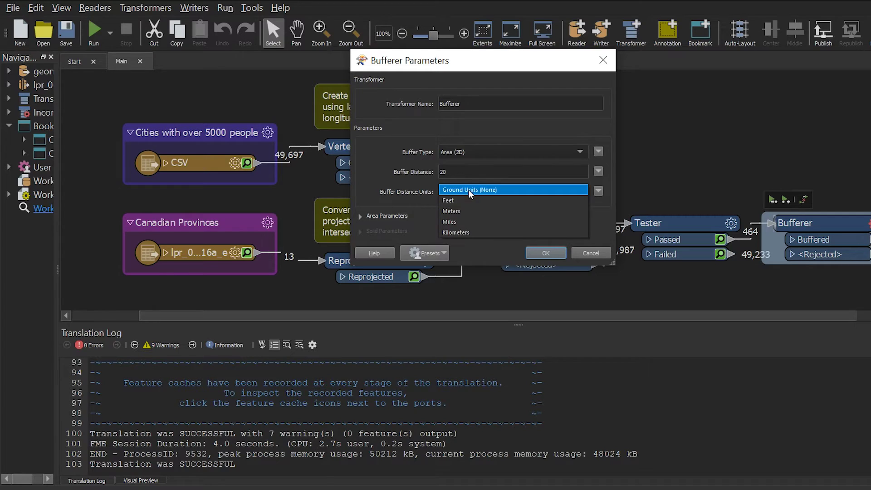
click(463, 231)
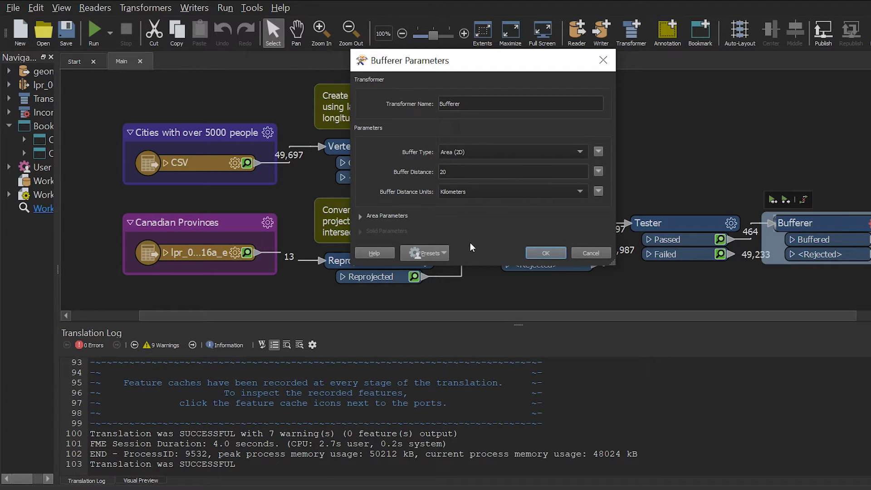
click(545, 252)
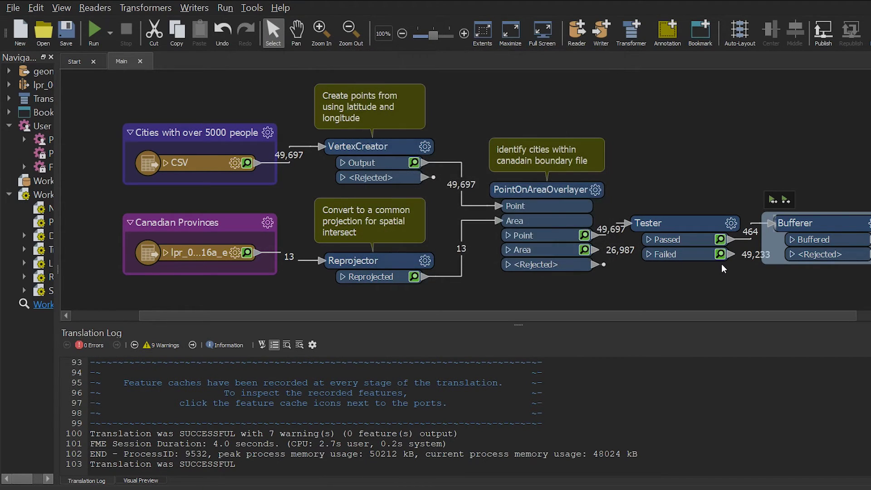
click(777, 201)
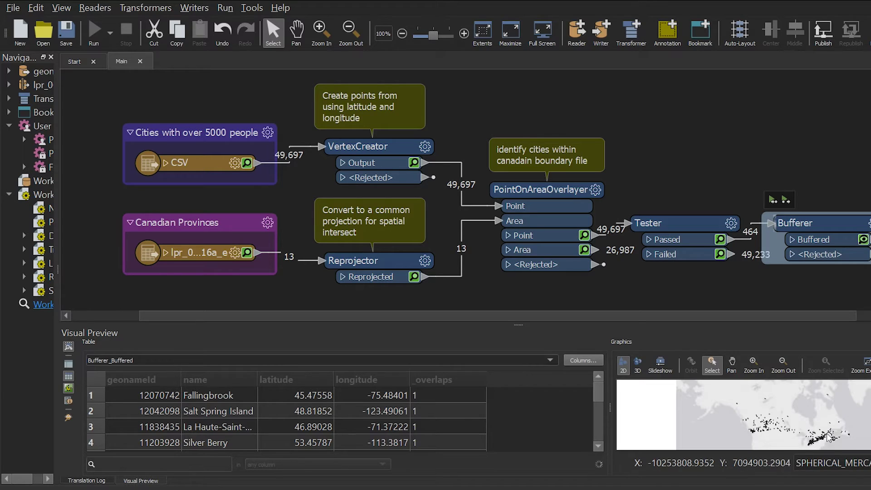
Zoom in on the 464 buffered city circles in Visual Preview, then clear the preview
scroll(799, 429, up, 5)
scroll(830, 437, up, 3)
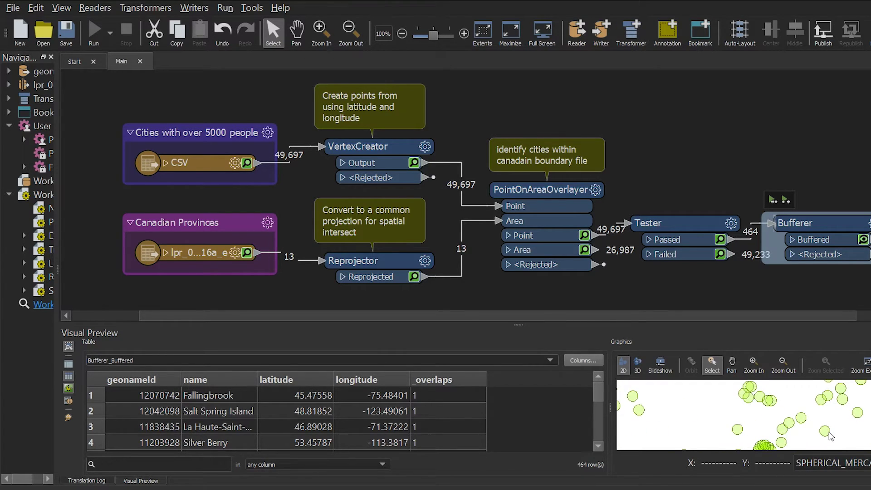
scroll(712, 317, right, 1)
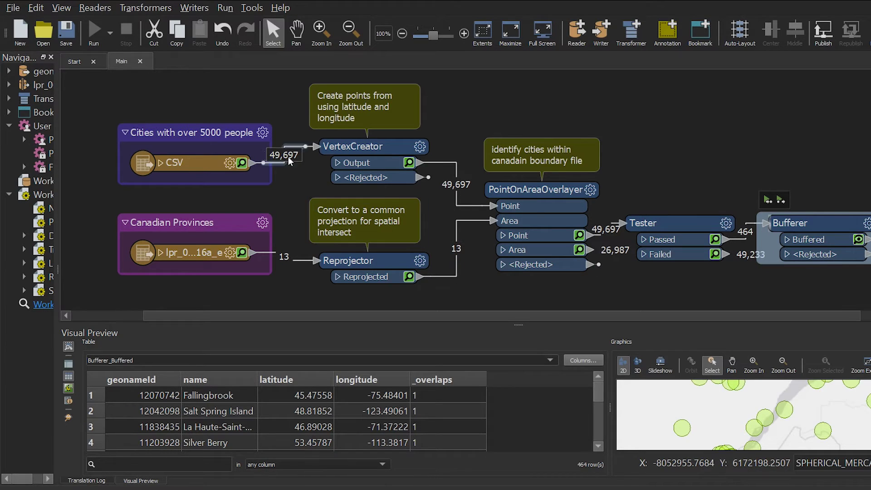
click(648, 287)
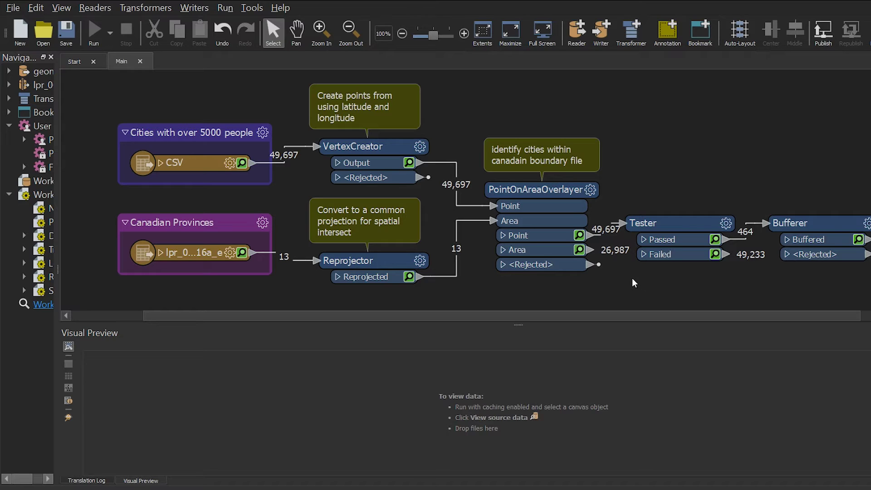
Save as template featurecachinggeonames_cache with Include Feature Caches checked
click(10, 8)
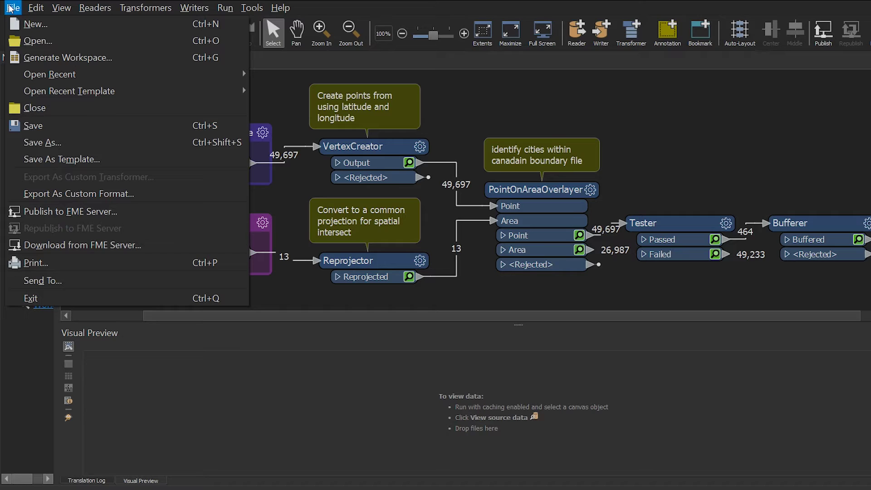
click(97, 160)
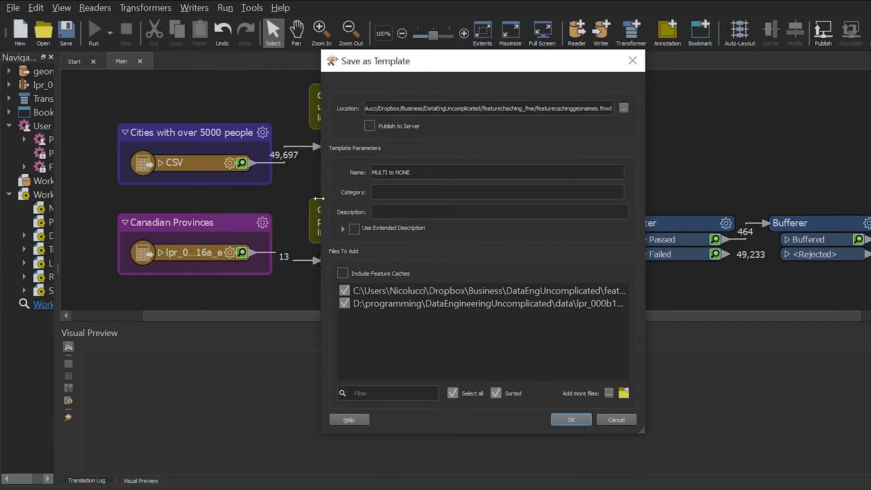
click(580, 108)
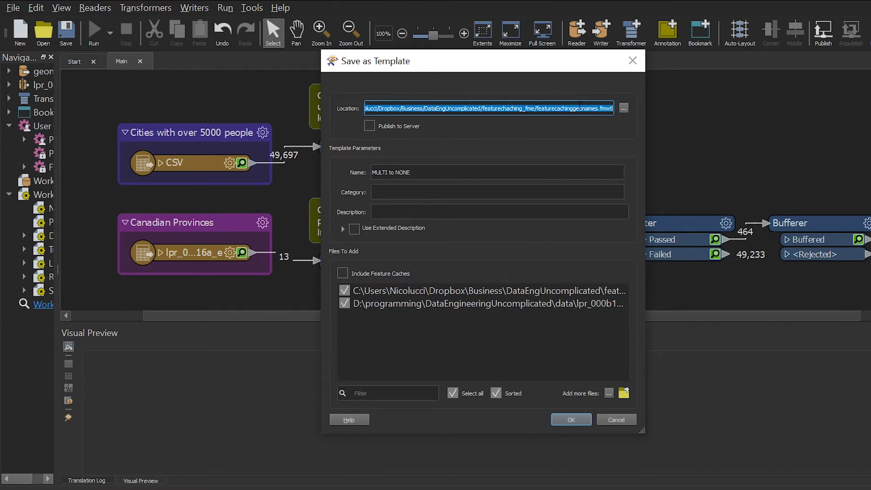
double_click(581, 108)
click(583, 108)
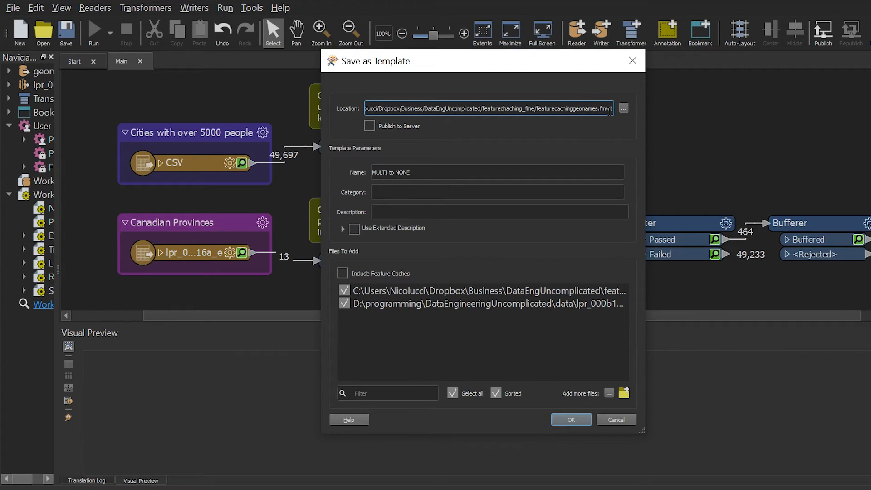
text(_cach)
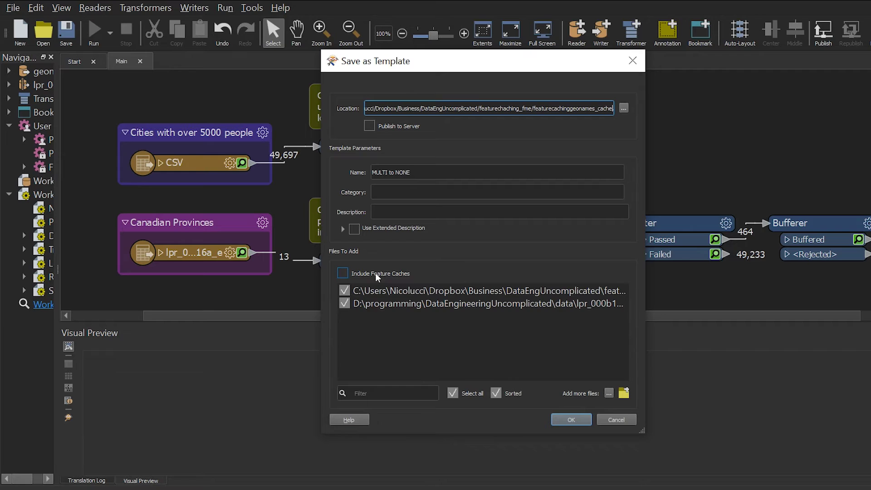
text(e)
click(375, 274)
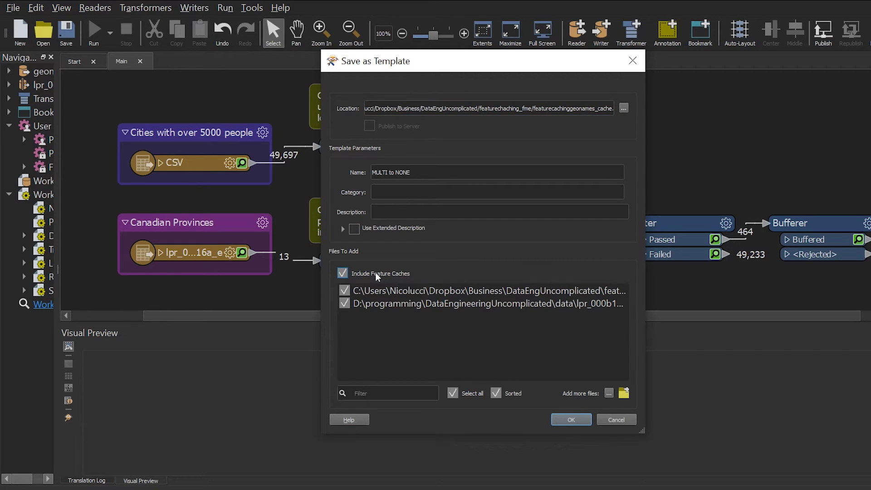
click(571, 419)
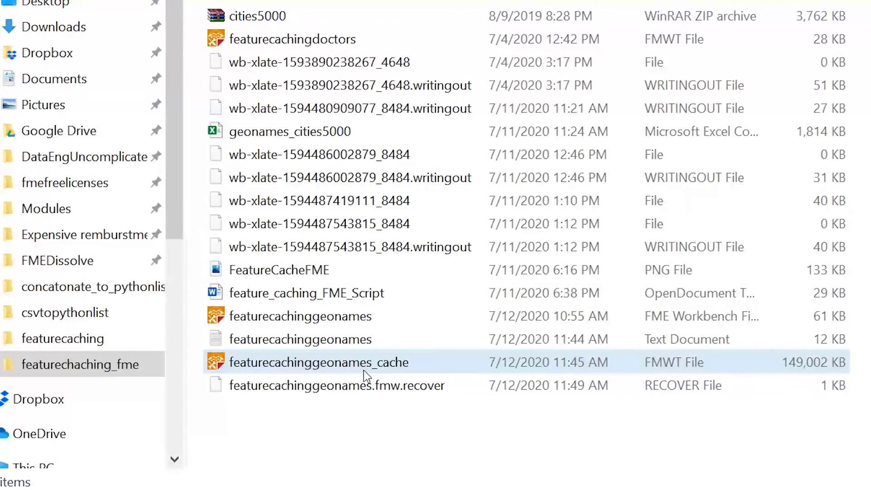
Open featurecachinggeonames_cache.fmwt from the featurechaching_fme folder
click(368, 369)
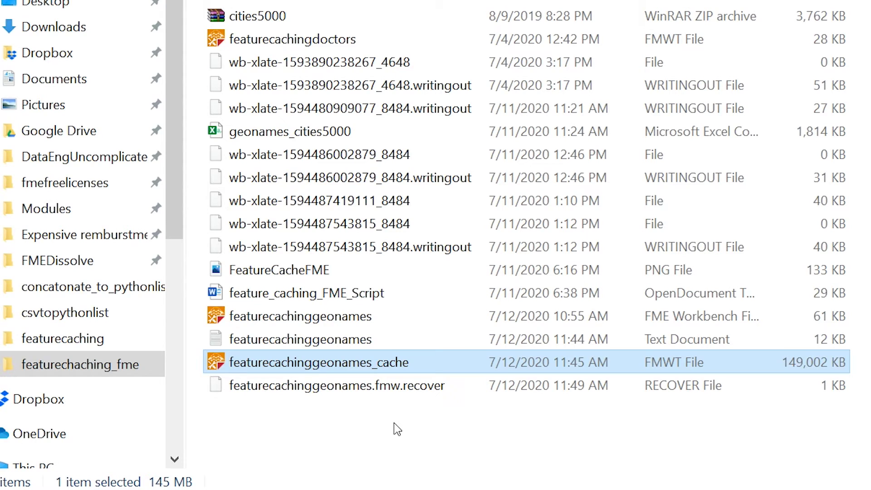
double_click(391, 364)
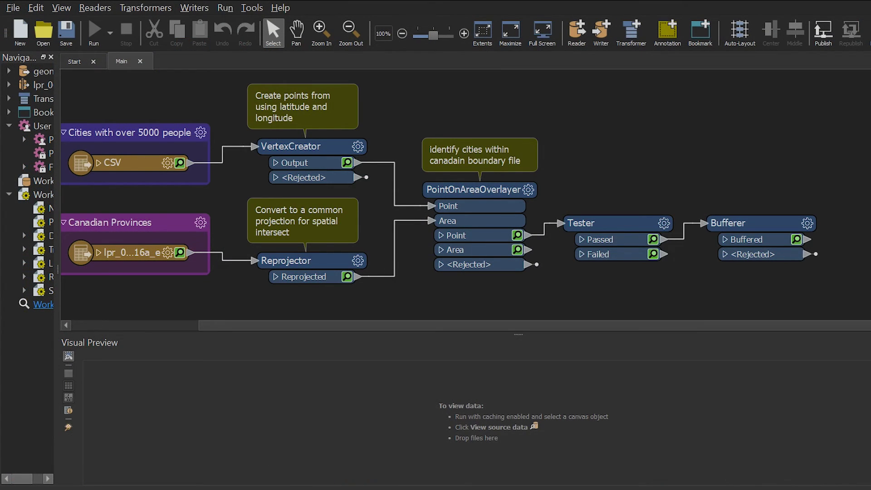
Add a second Tester (Tester_2) connected to the Bufferer's Buffered output
text(tester)
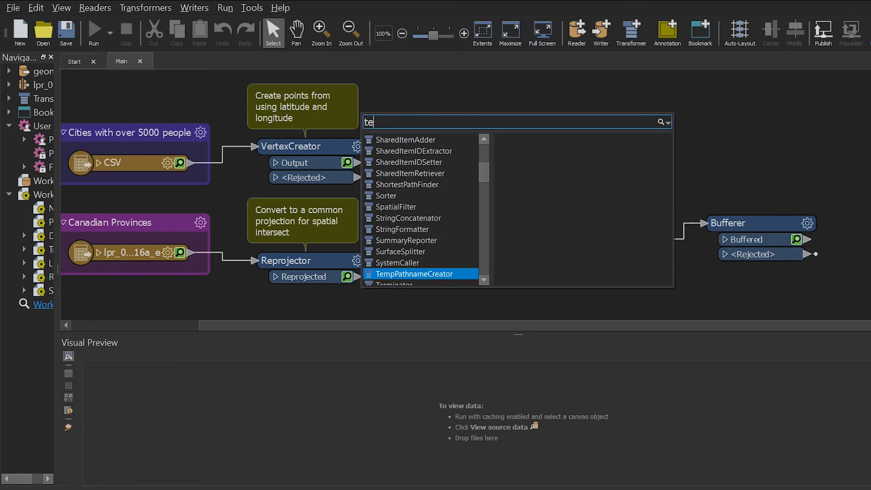
key(Return)
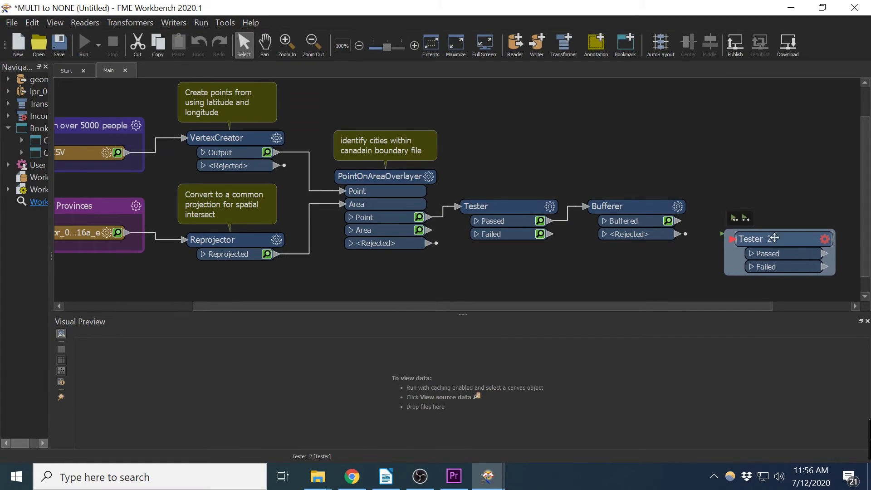
drag(774, 238, 755, 215)
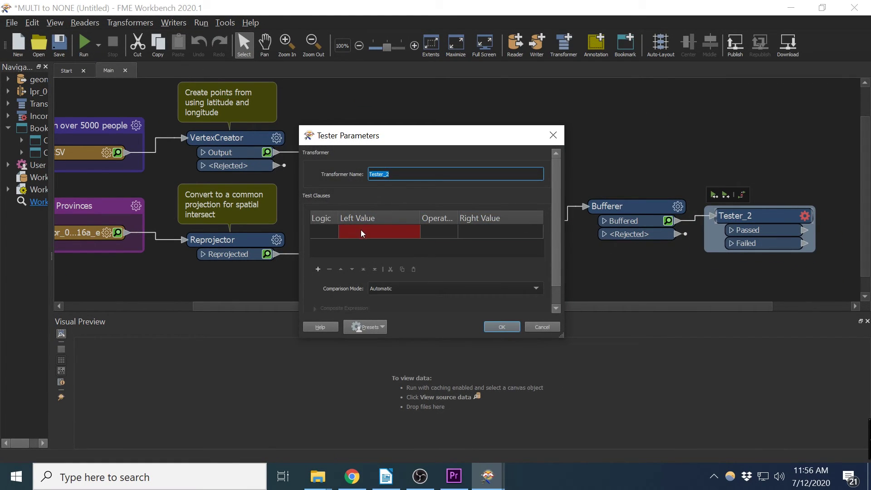
Make Tester_2 test _overlaps = 1, then run the workspace up to it
click(364, 233)
click(415, 232)
mouse_move(469, 245)
click(581, 246)
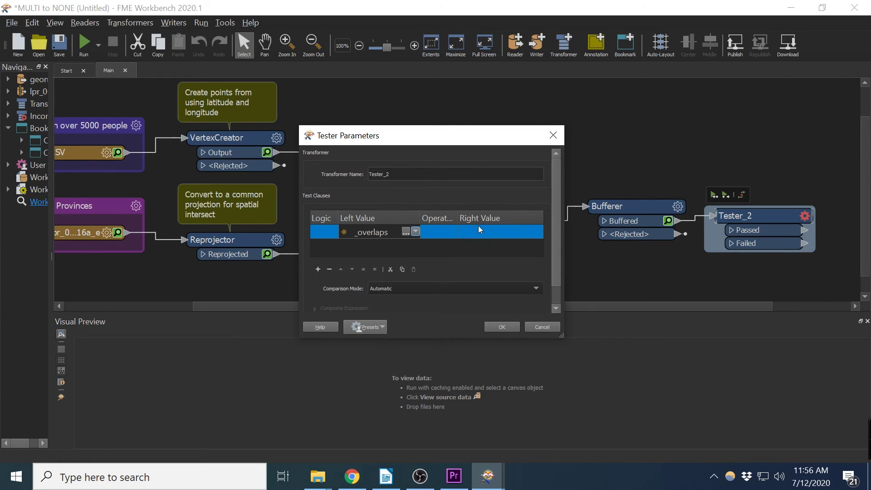
click(499, 232)
click(539, 231)
mouse_move(644, 263)
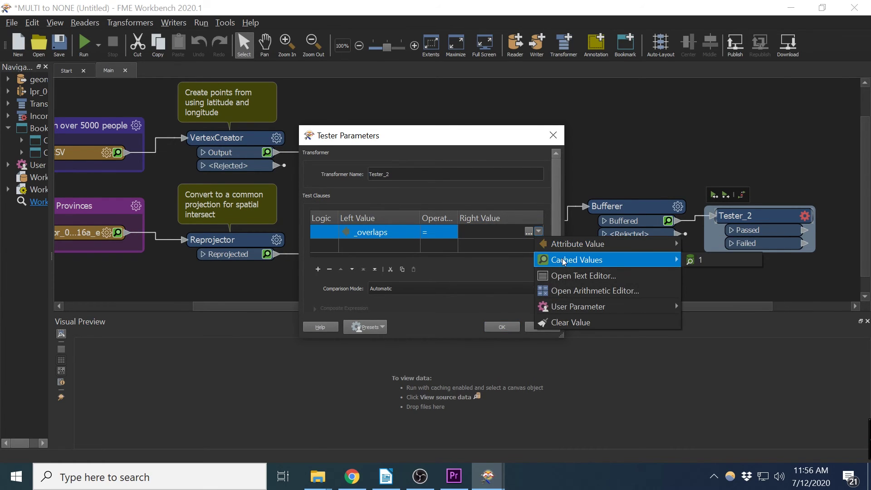
click(721, 260)
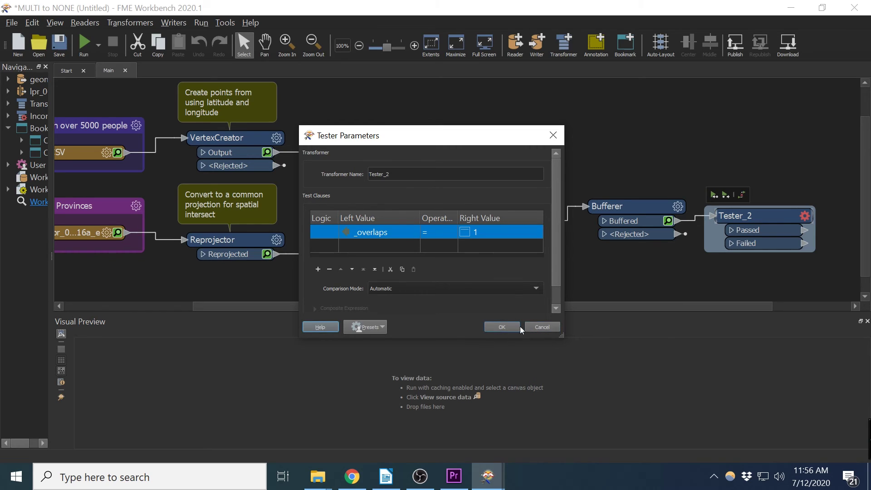
click(507, 324)
click(716, 196)
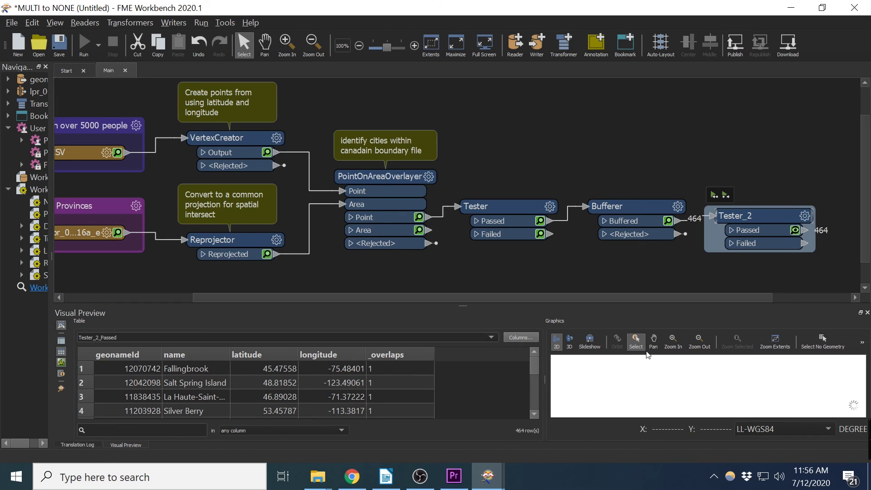
click(577, 269)
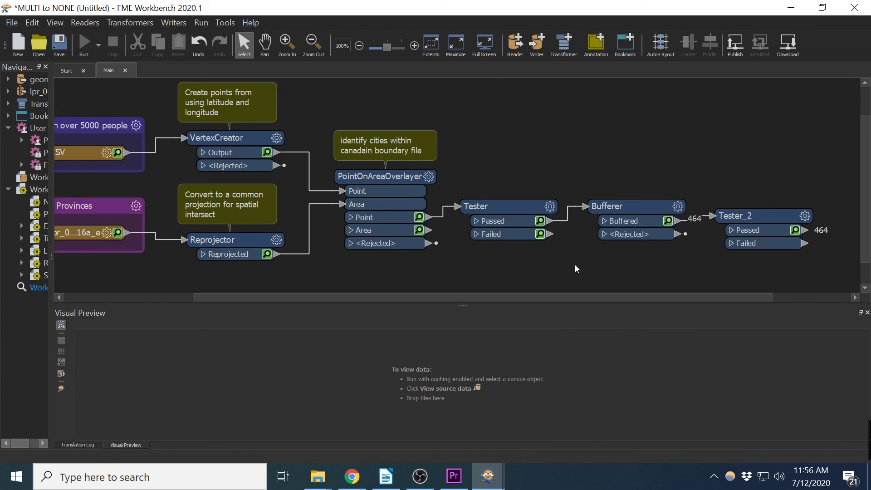